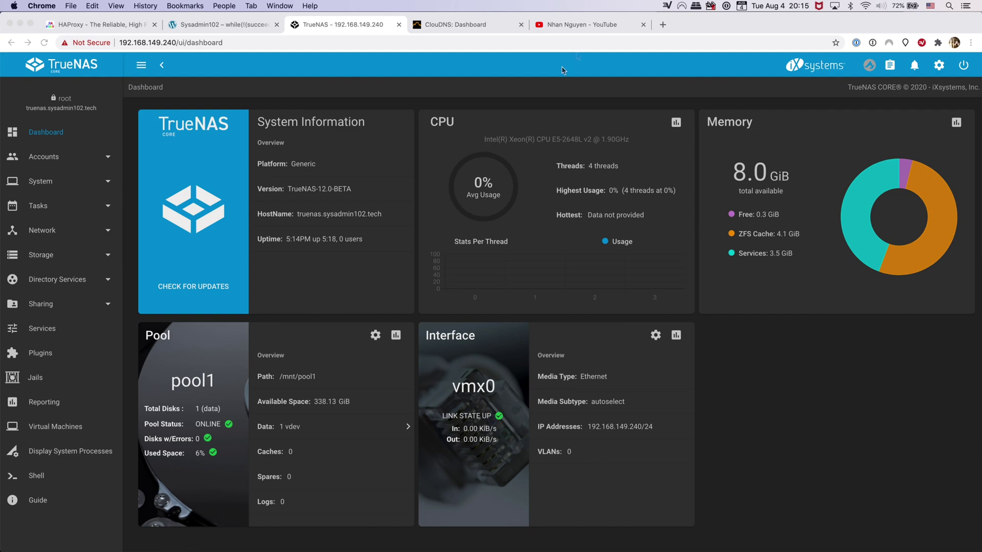
Open a Nextcloud playlist video from the YouTube channel's Playlists section
click(588, 27)
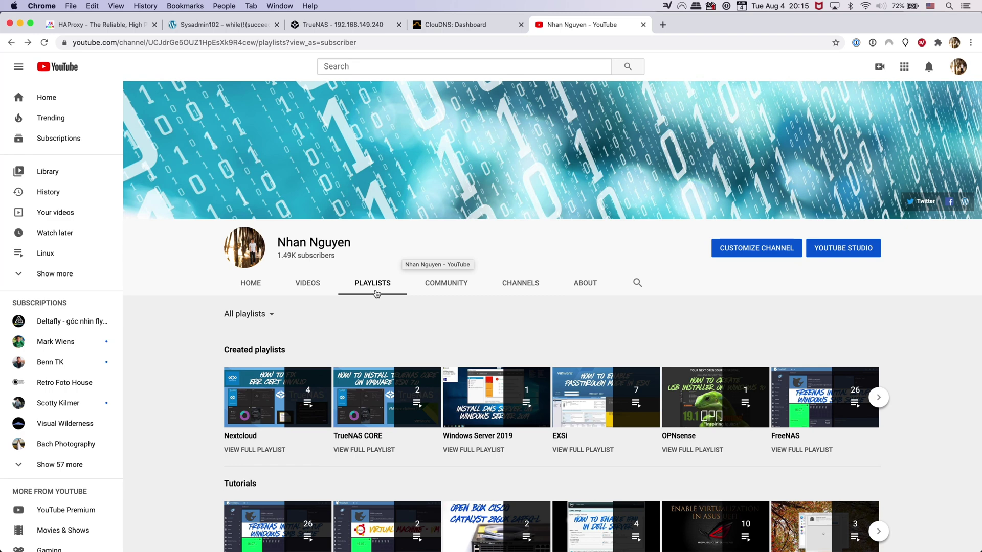
click(243, 439)
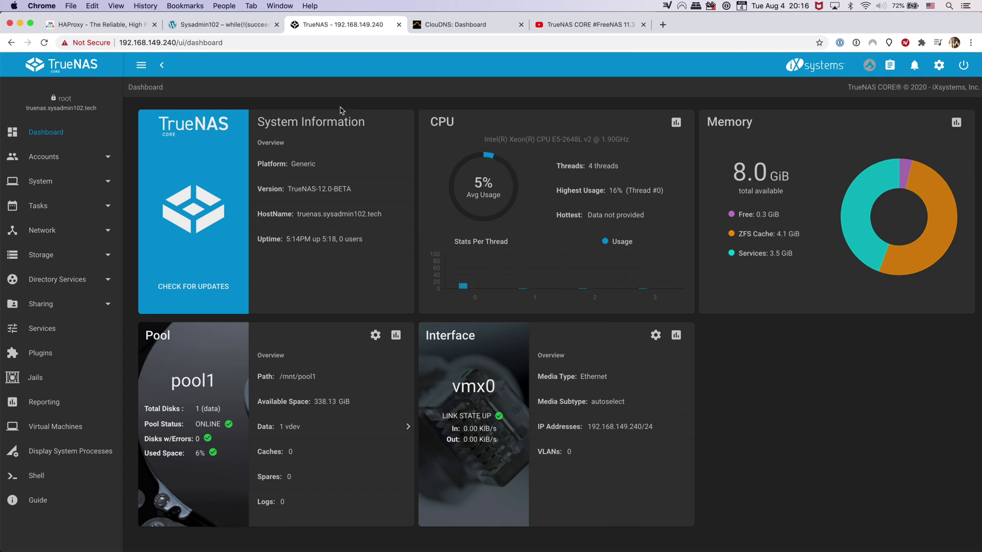
Open the sysadmin102.tech zone's DNS records from the ClouDNS dashboard
click(449, 26)
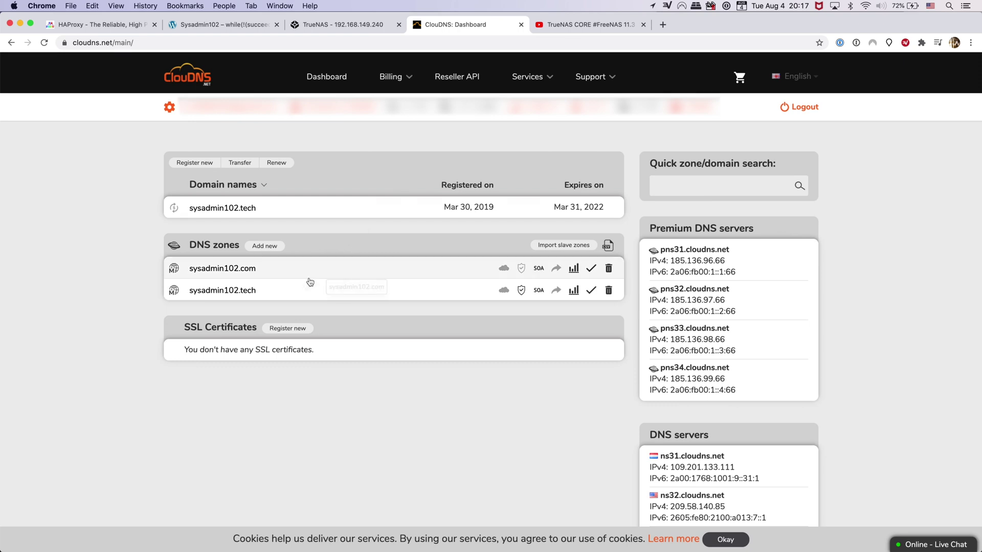
click(256, 295)
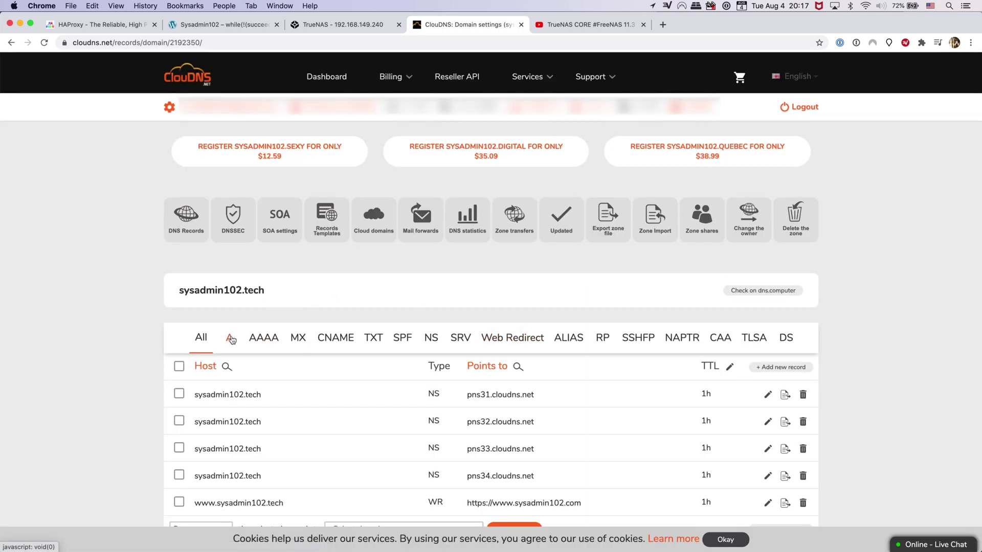
Add an A record with host nextcloud pointing to 192.168.1.1
click(230, 339)
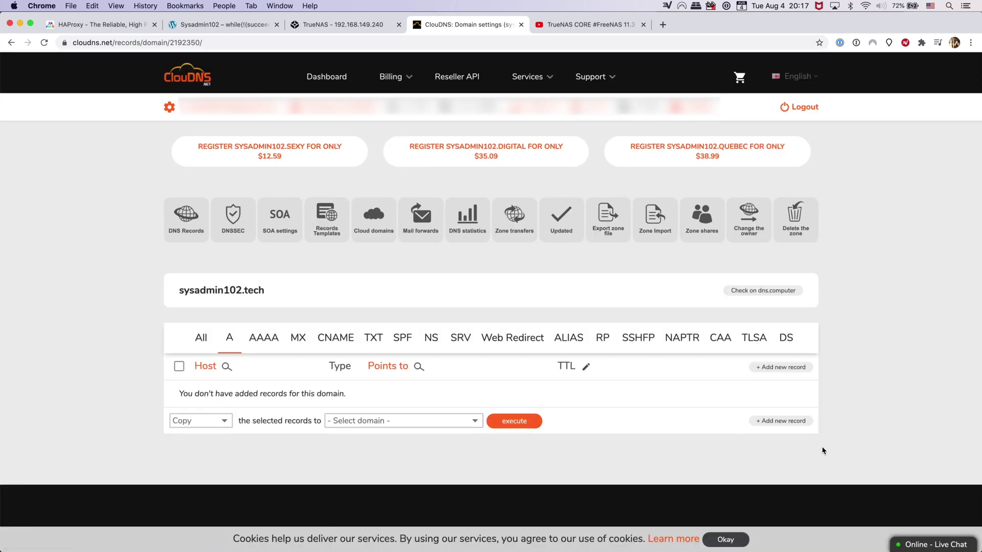
click(791, 368)
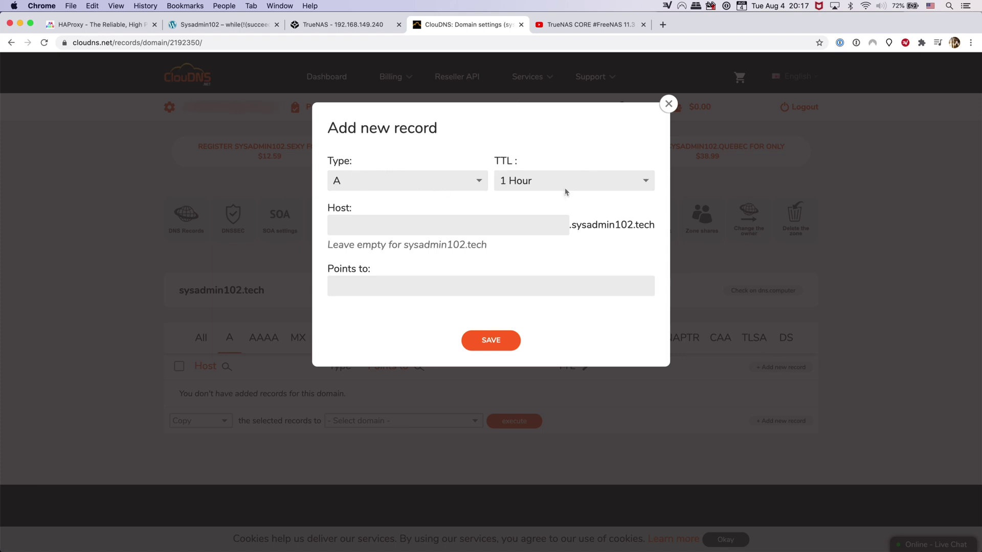
click(535, 223)
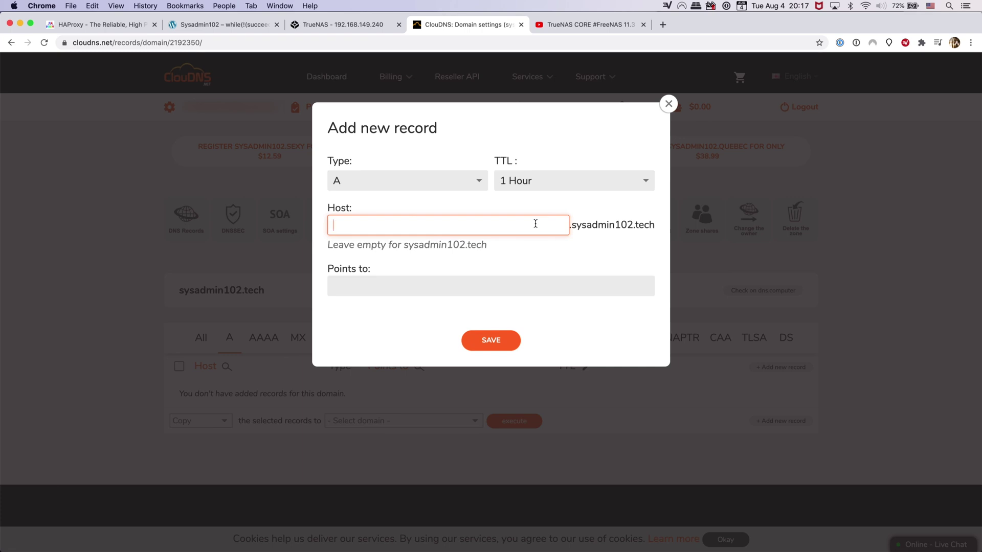
text(nextcloud)
click(517, 284)
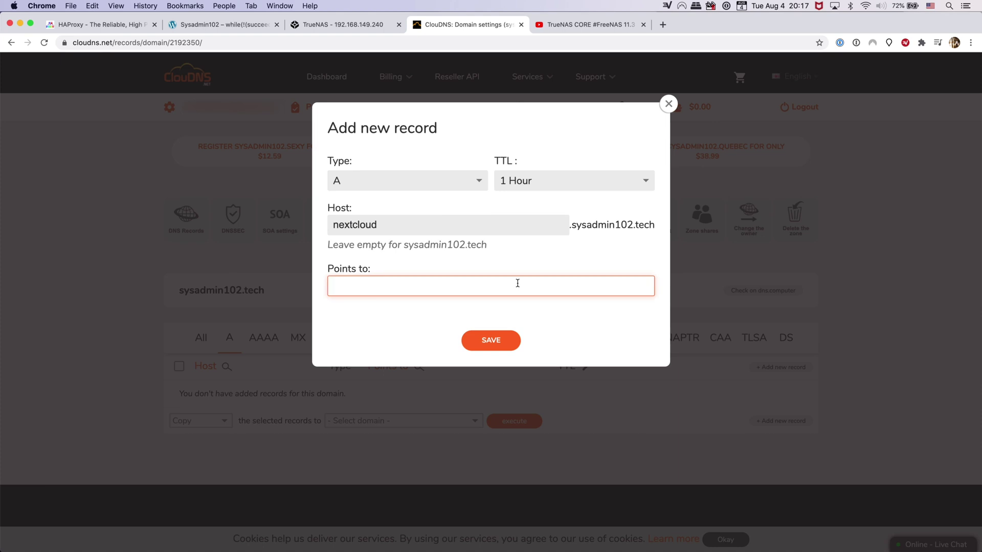
text(192)
text(16)
text(8..)
text(1.1)
Save the nextcloud A record, activate its dynamic URL and copy the wget command
click(515, 343)
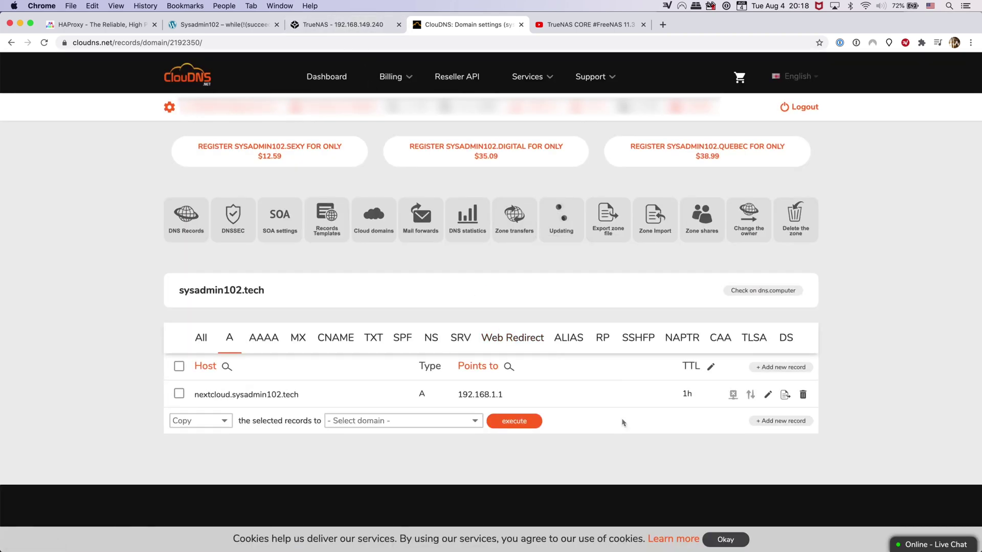
click(750, 397)
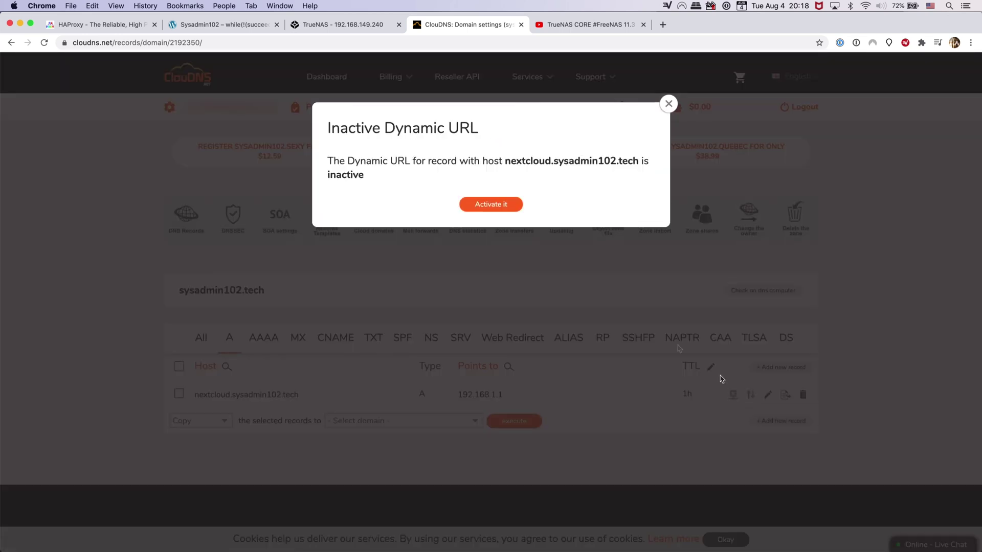
click(507, 207)
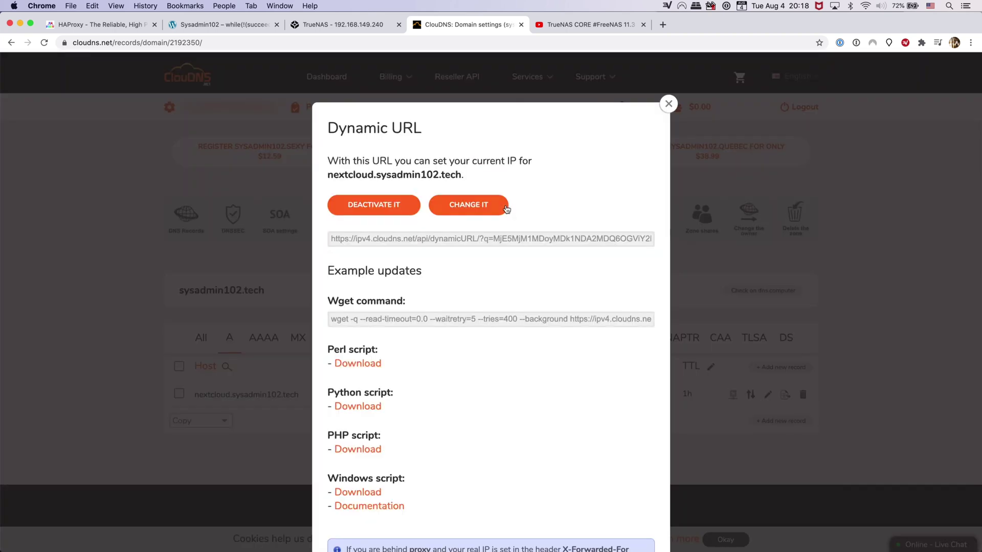
click(436, 322)
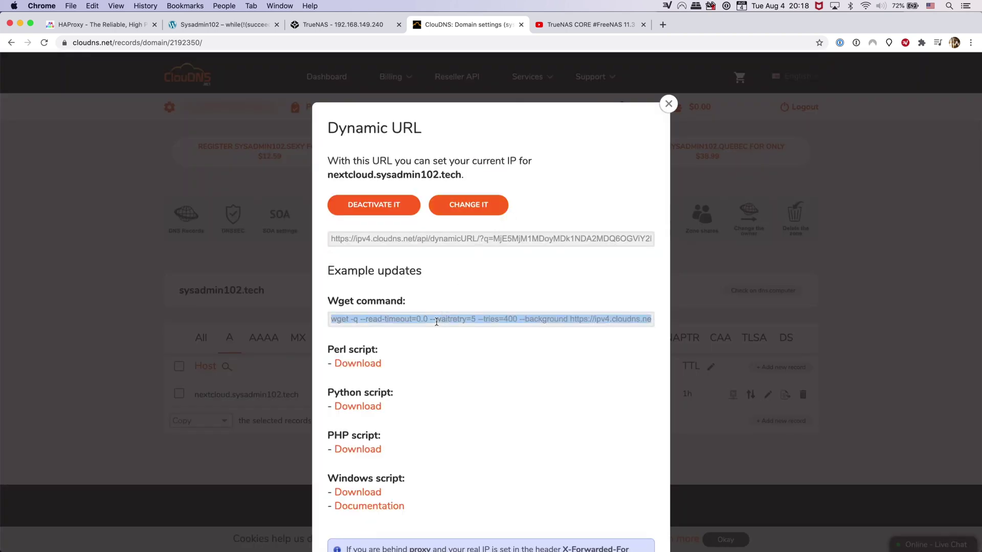
key(super+c)
click(350, 24)
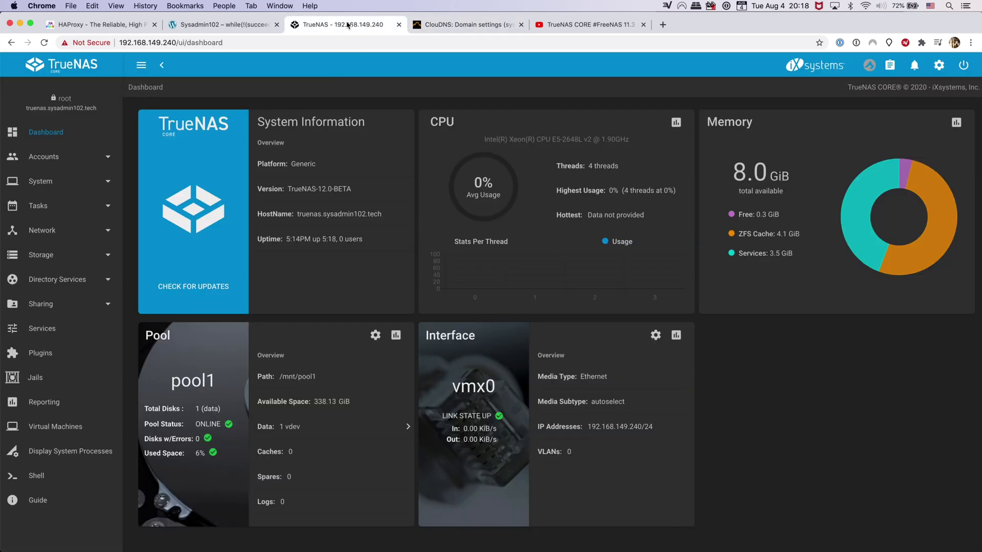
Create a DDNS cron job that runs the pasted ClouDNS wget command
click(58, 209)
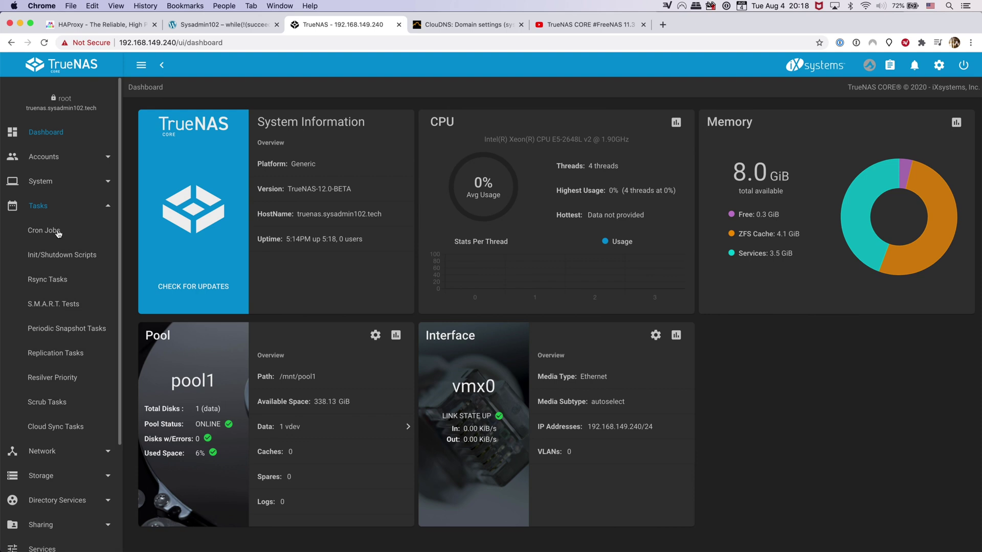
click(57, 231)
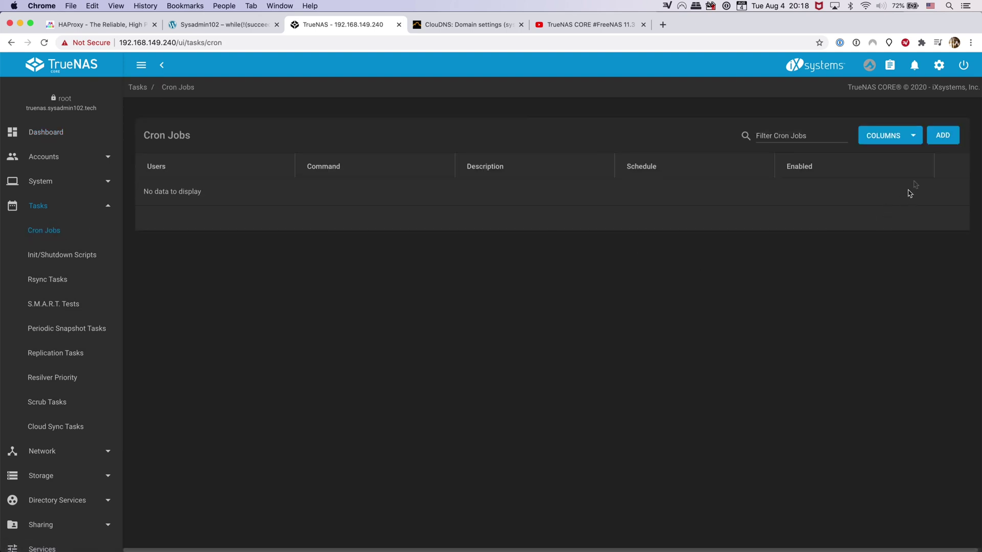
click(943, 136)
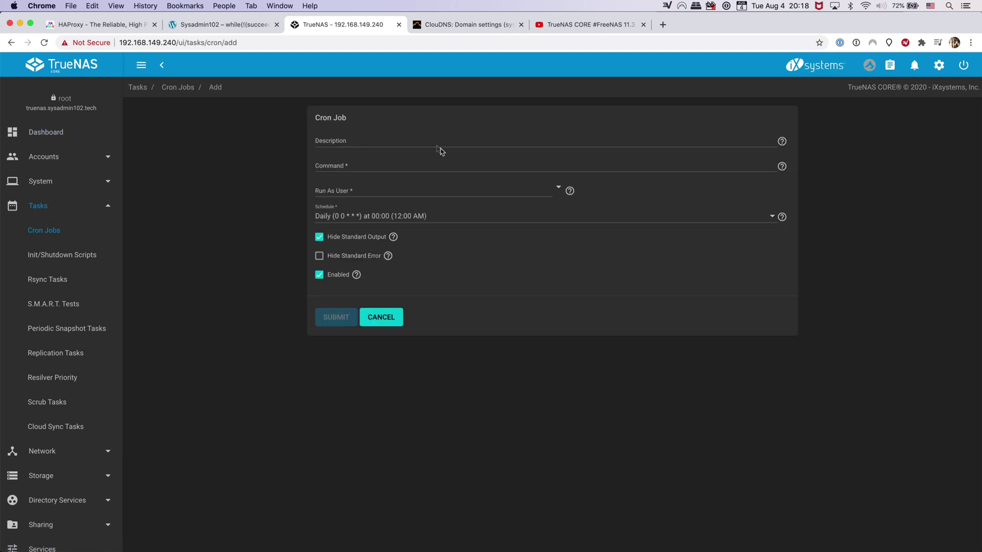
click(431, 139)
click(385, 164)
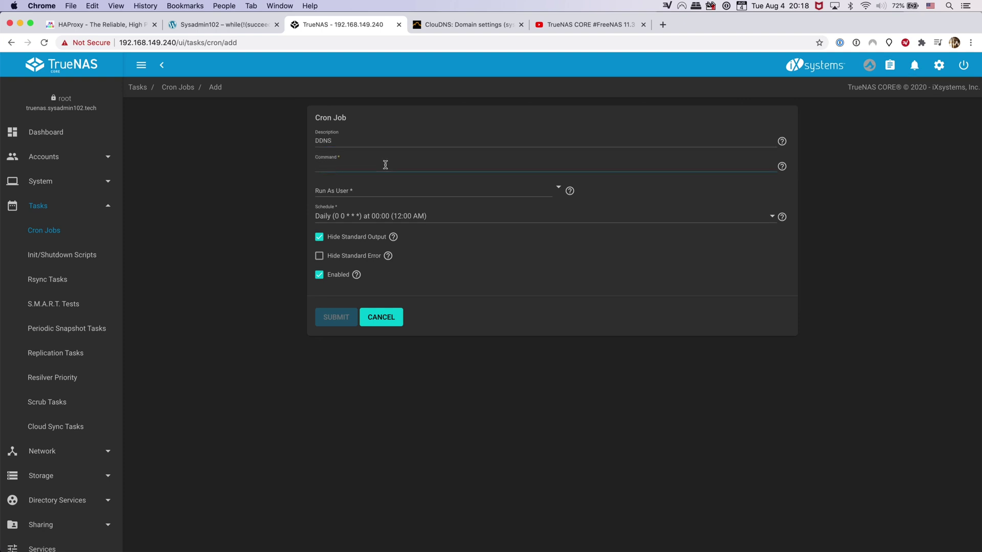
key(super+v)
Schedule the DDNS job hourly, run it as root, and save it
click(389, 189)
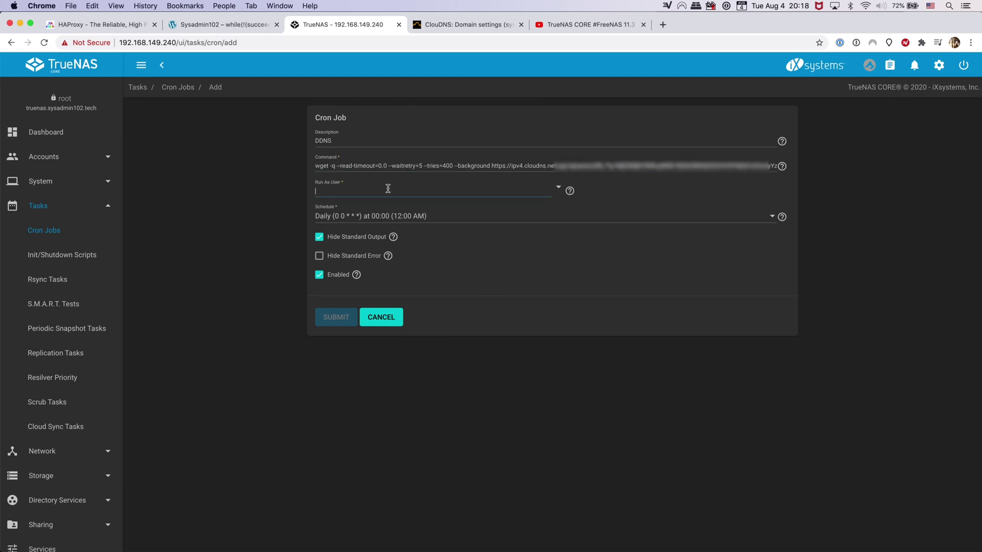
text(root)
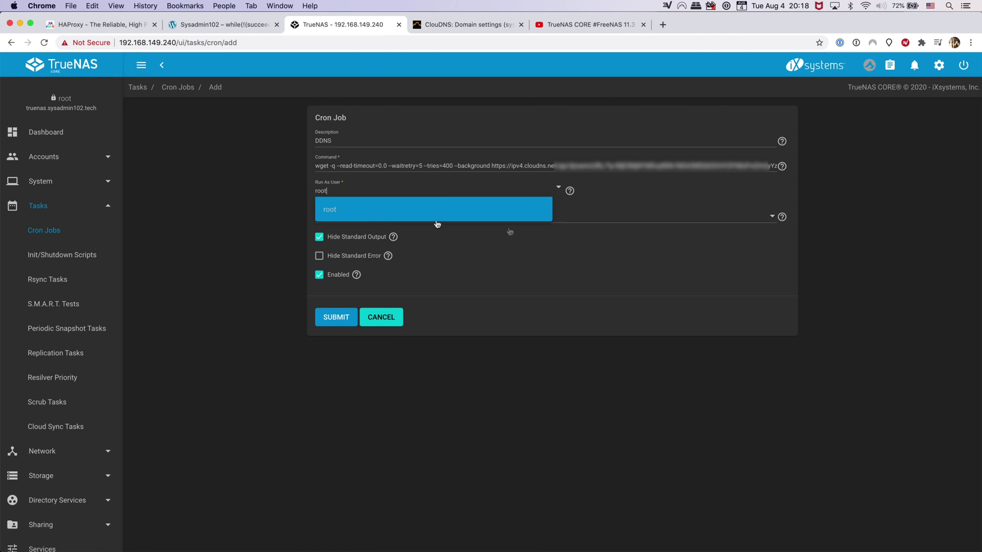
click(524, 213)
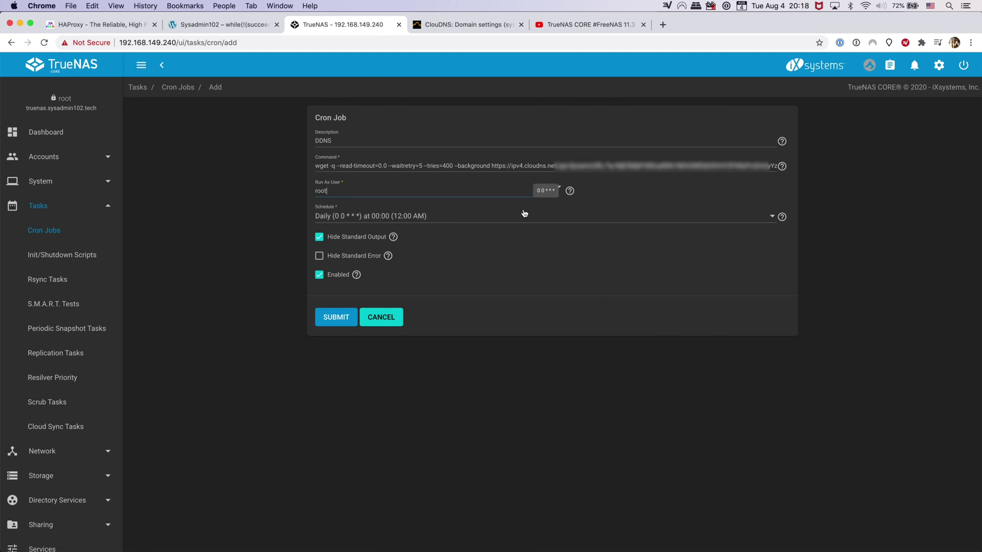
click(491, 218)
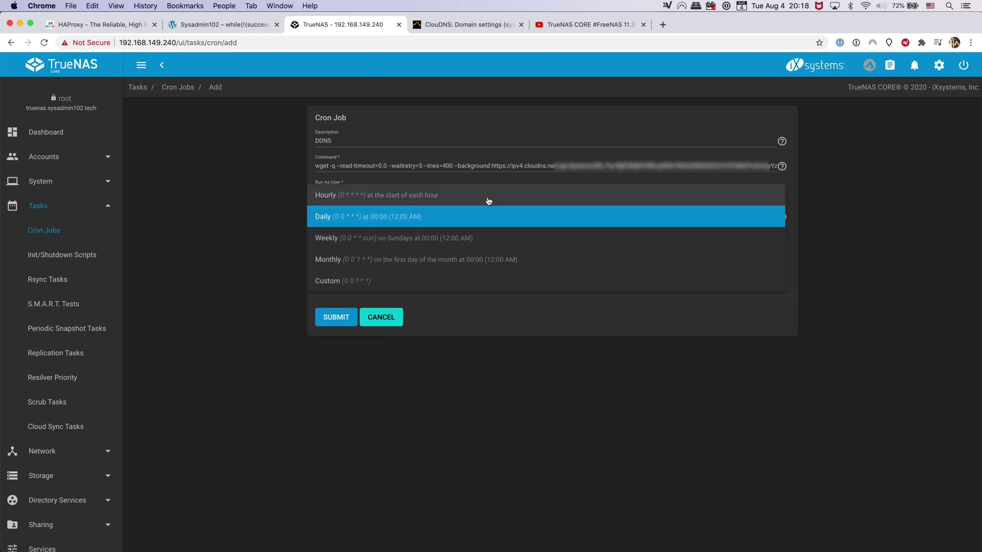
click(489, 196)
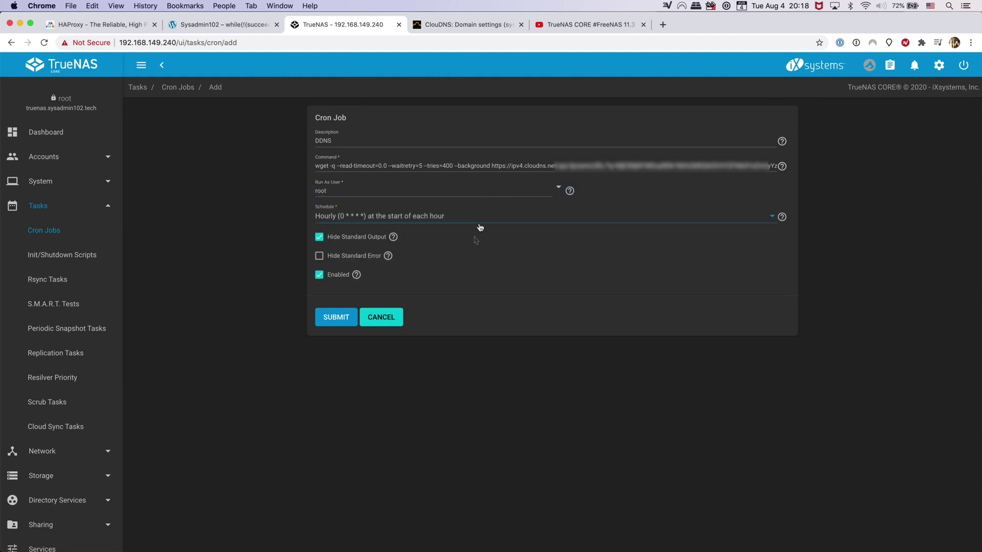
click(340, 323)
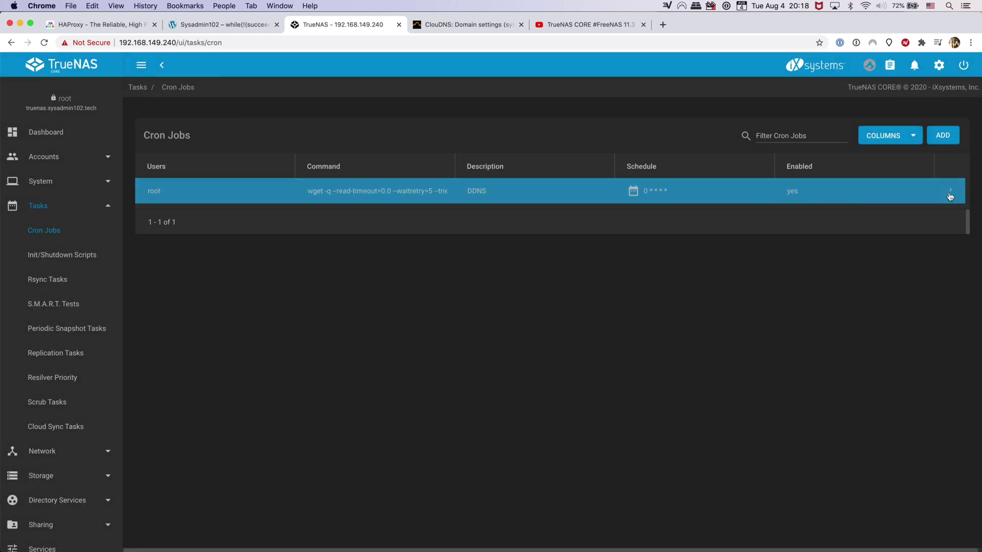
Run the DDNS cron job immediately and confirm
click(950, 191)
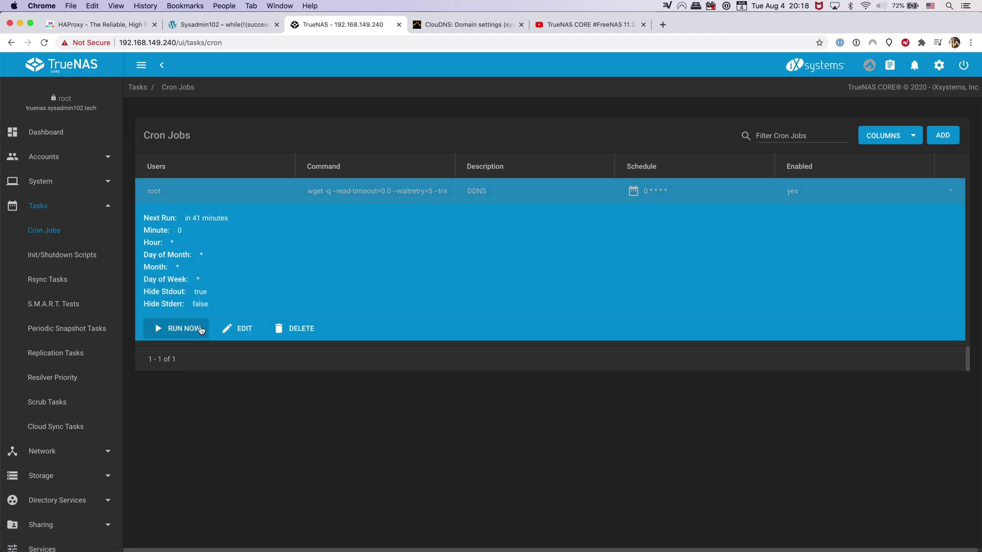
click(185, 328)
click(508, 329)
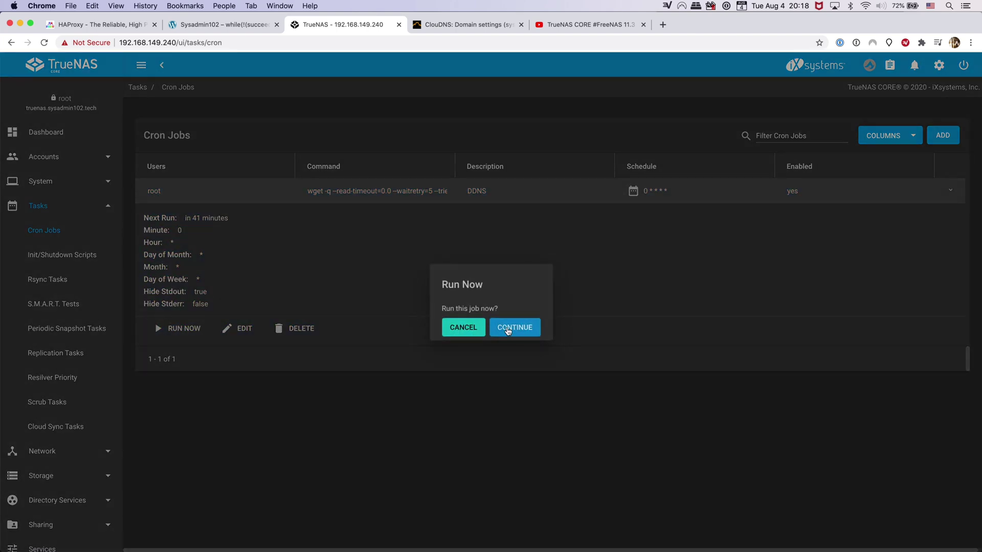
click(589, 328)
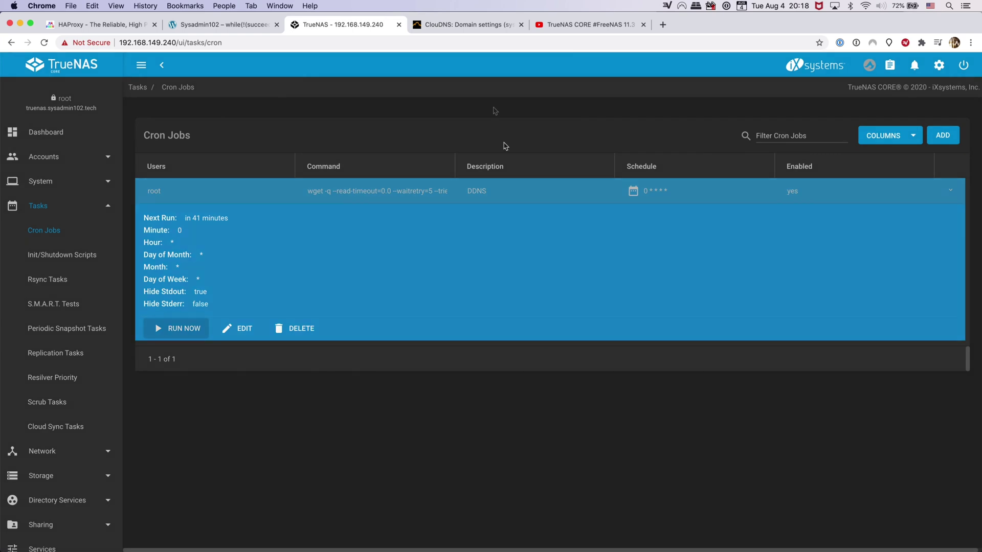
Reload ClouDNS A records to verify nextcloud no longer points to 192.168.1.1
click(468, 24)
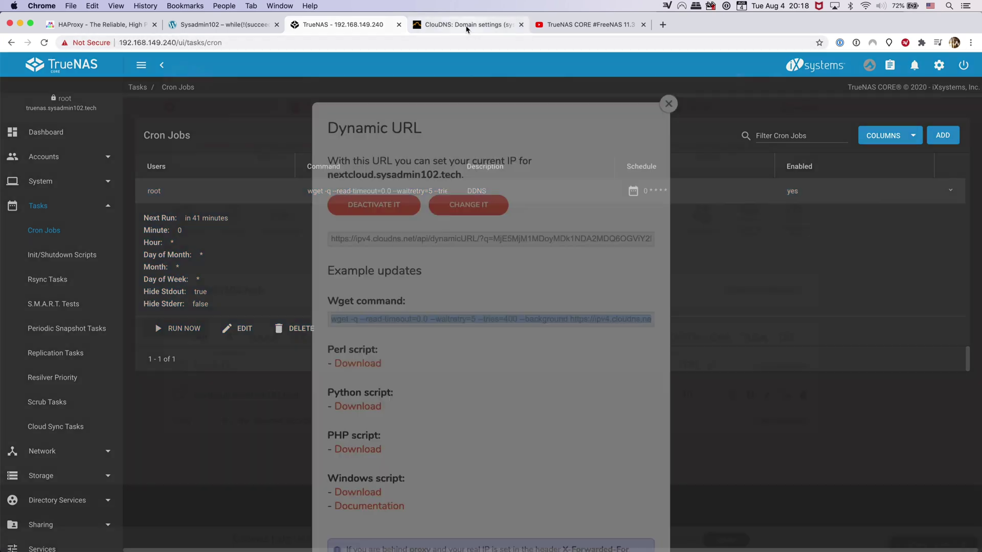
click(668, 103)
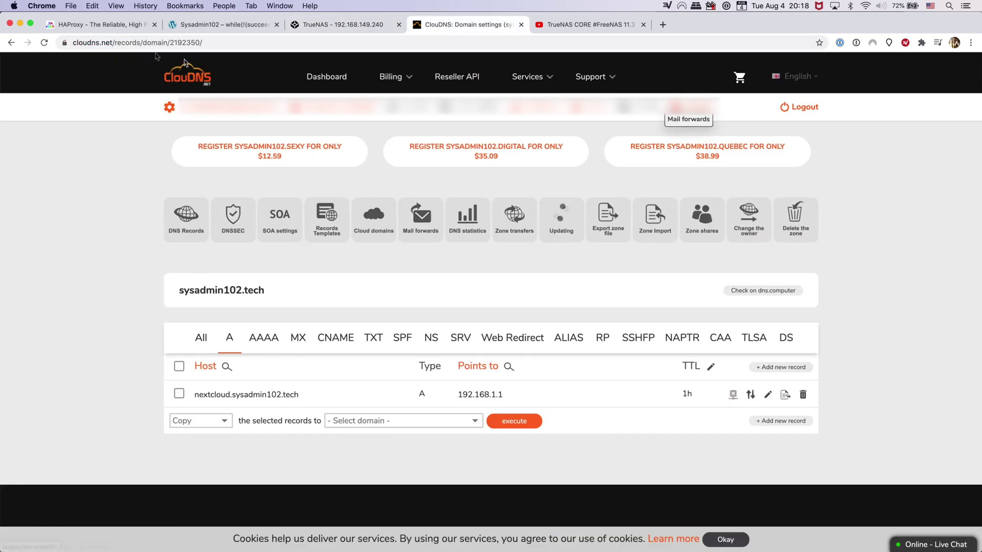
click(43, 43)
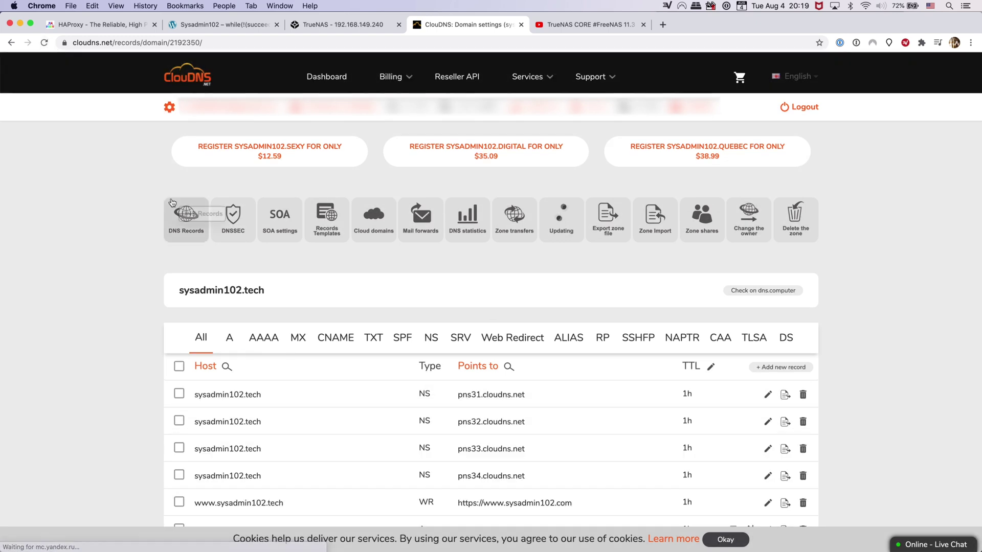
click(231, 340)
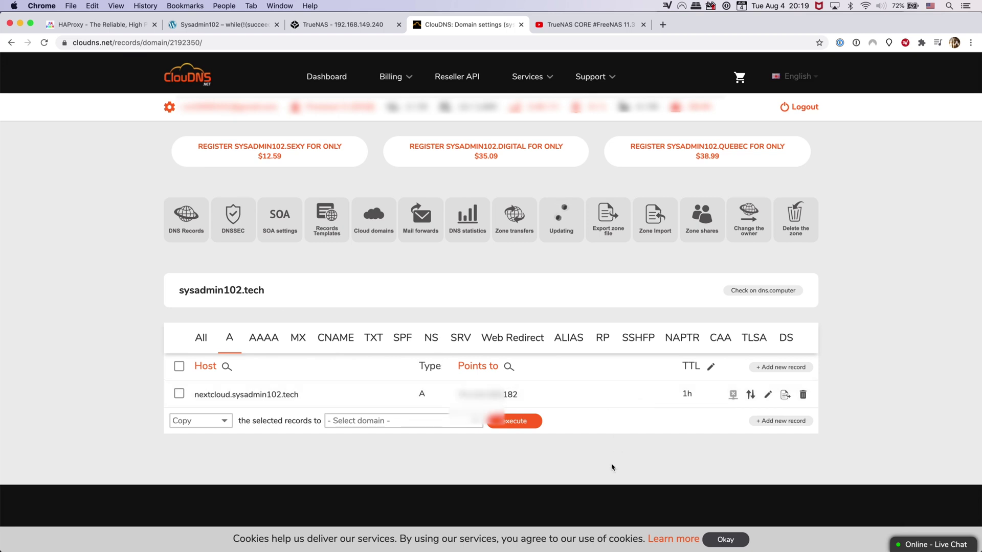
click(356, 24)
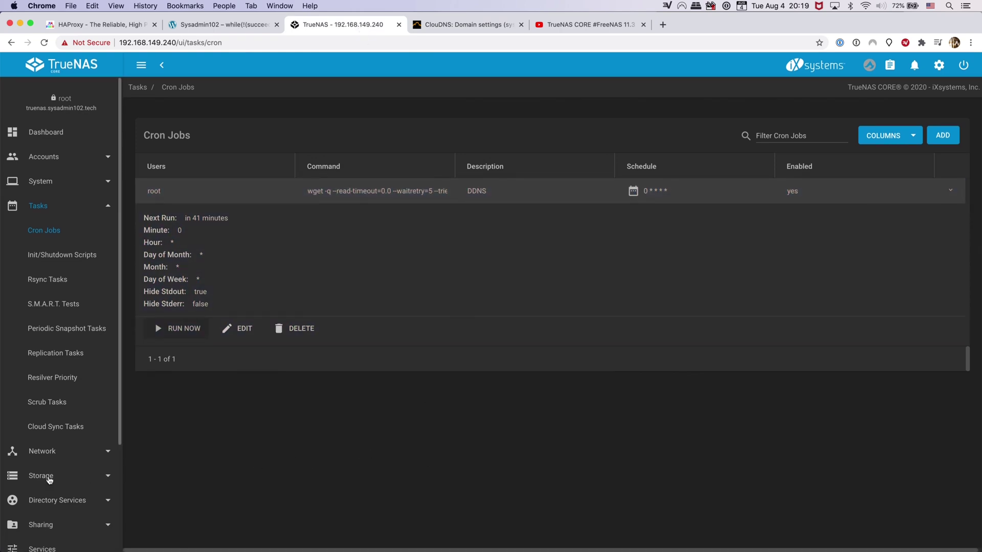
scroll(48, 482, down, 3)
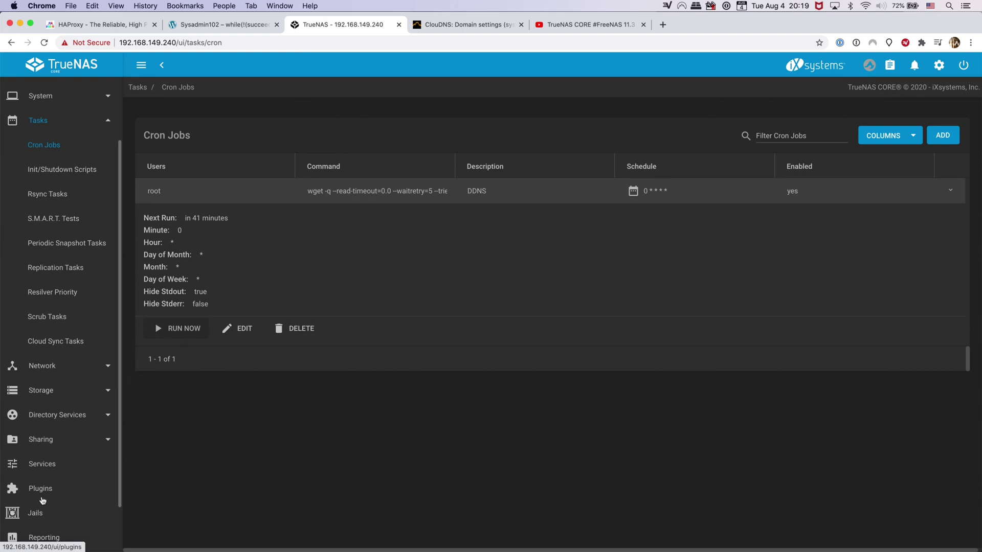
List the plugins showing the nextcloud jail at 192.168.149.213, then mirror the iPhone
click(42, 494)
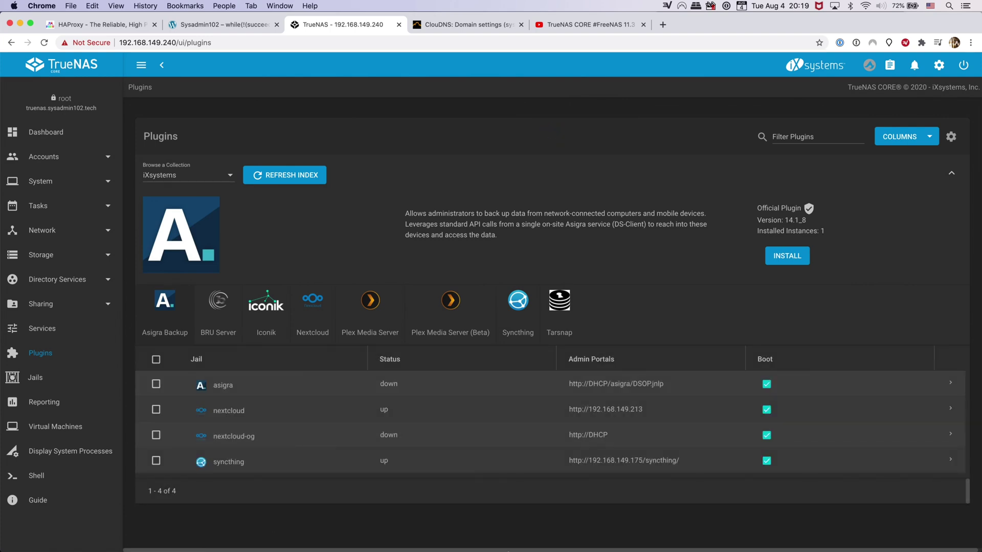
click(585, 540)
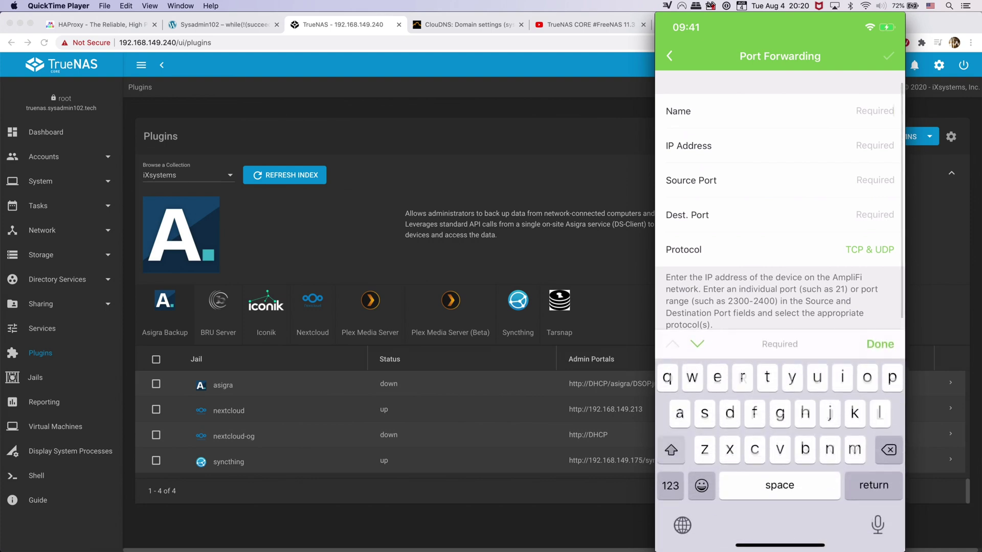
text(HTTP)
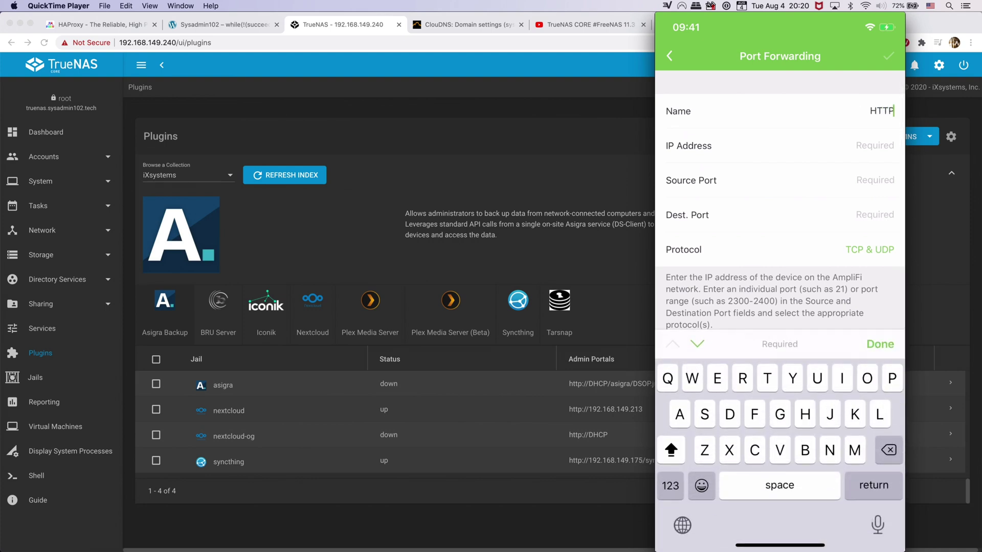
text(S)
Enter the HTTPS rule's IP address, correcting 169 to 168
key(Return)
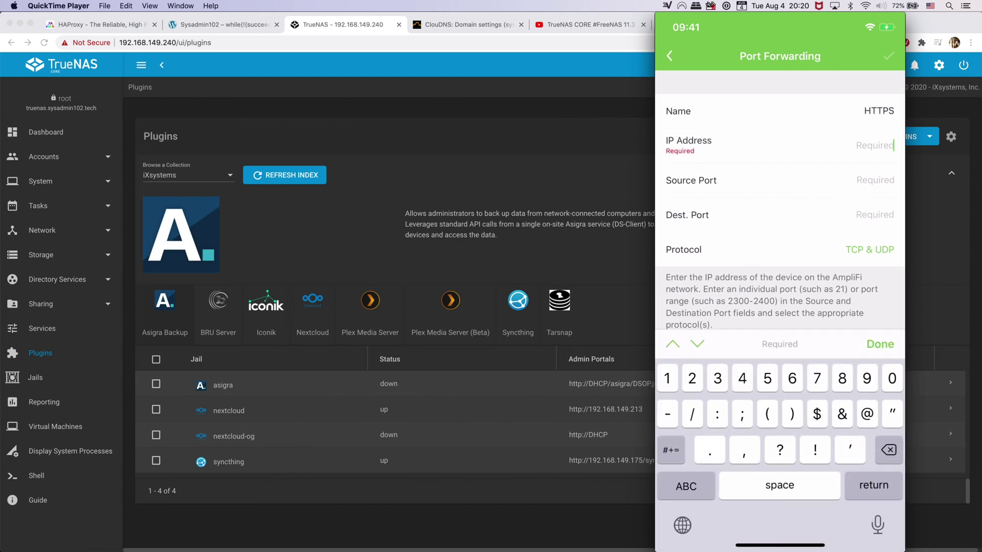
text(192)
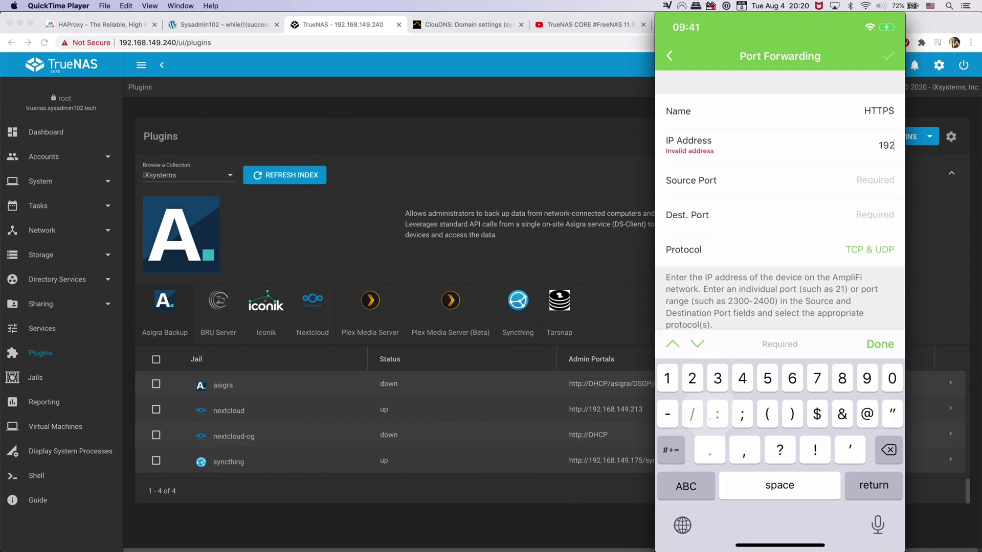
text(.169)
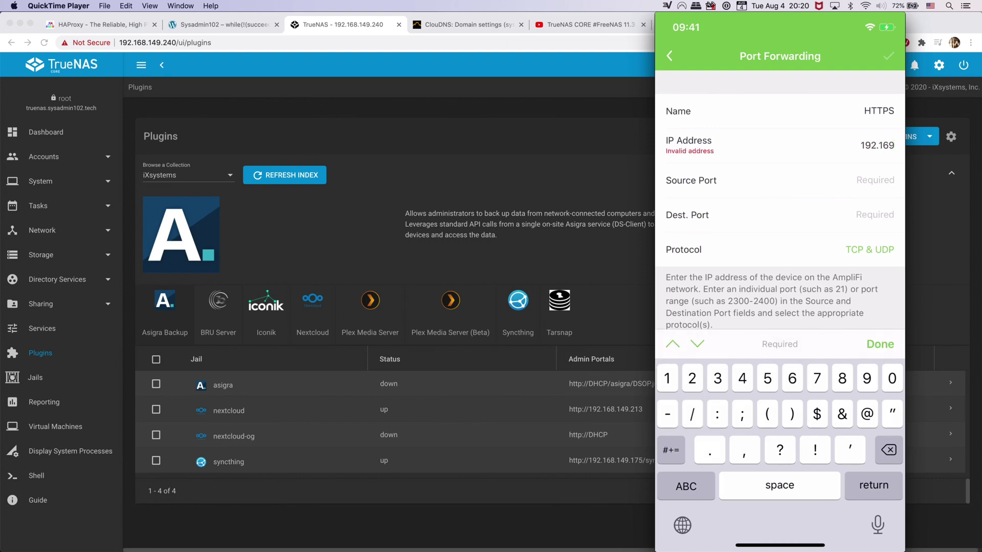
key(BackSpace)
text(8.)
text(149)
text(.213)
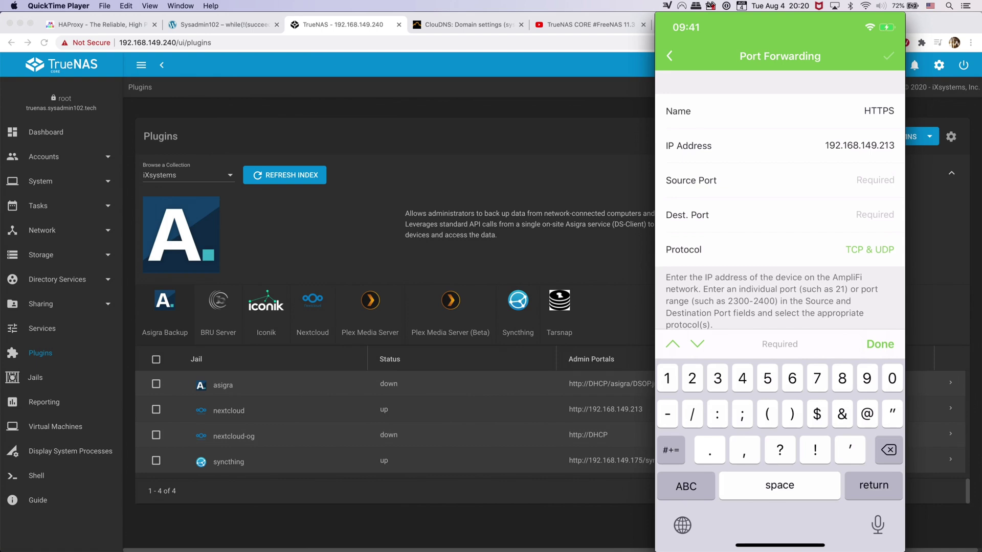
text(4434)
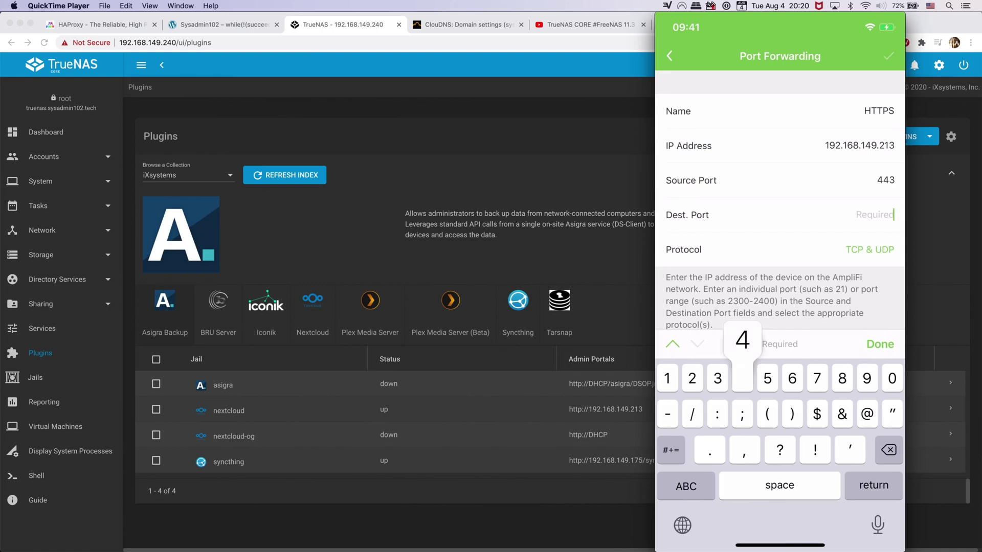
text(43)
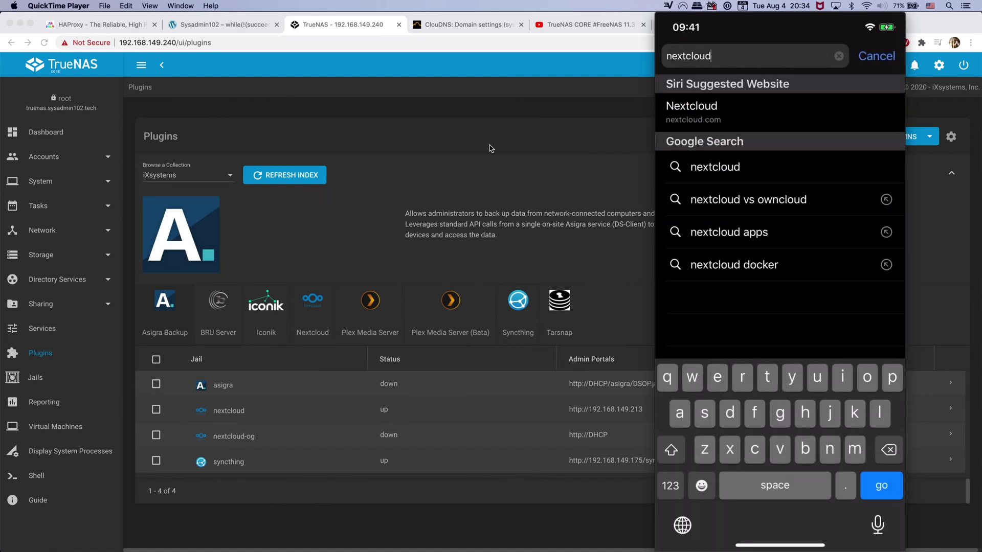
text(.sys)
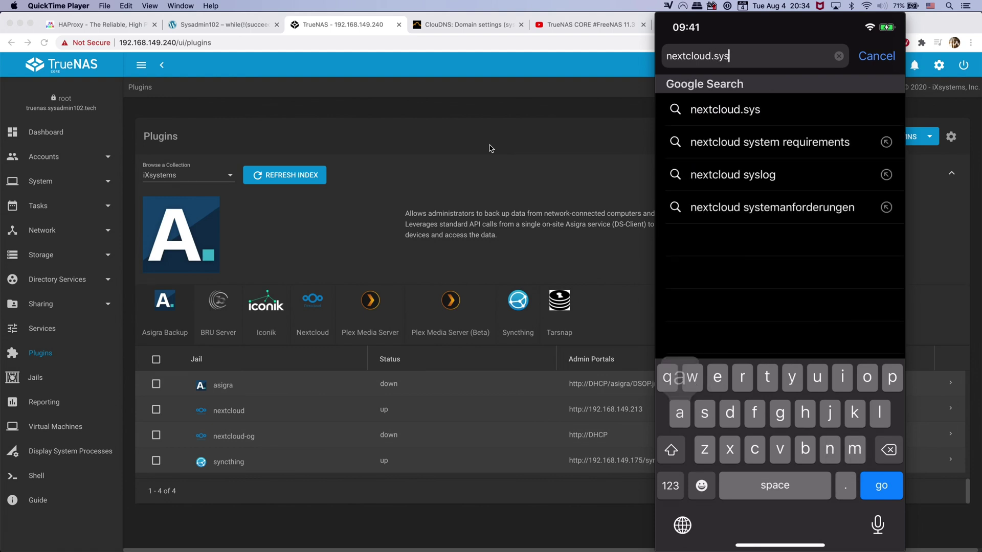
text(admin)
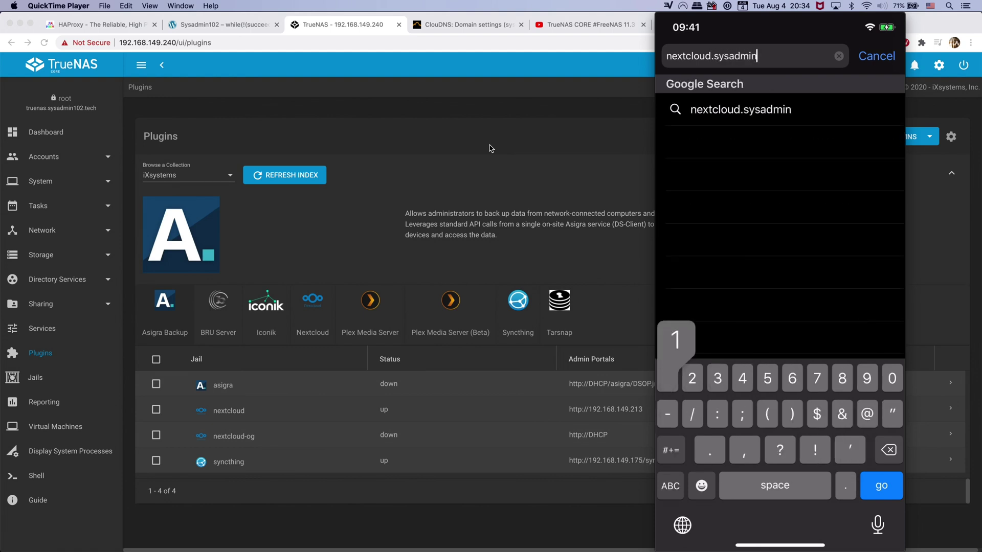
text(102.t)
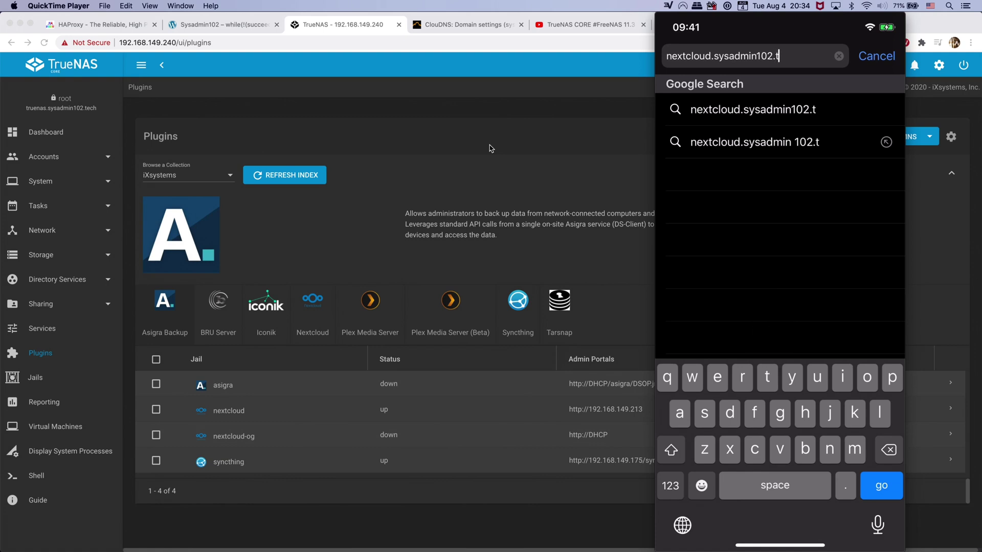
text(ech)
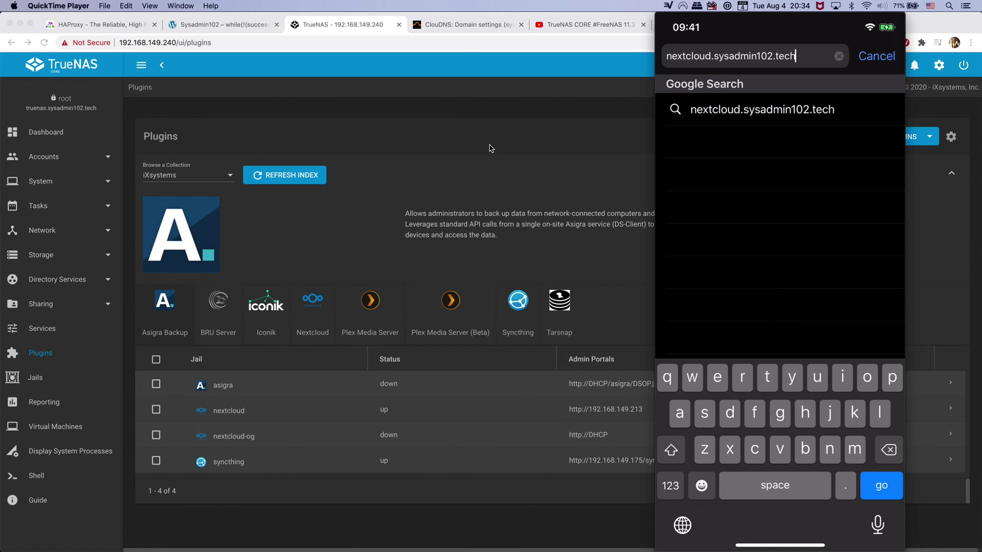
Load nextcloud.sysadmin102.tech in the phone's Safari
key(Return)
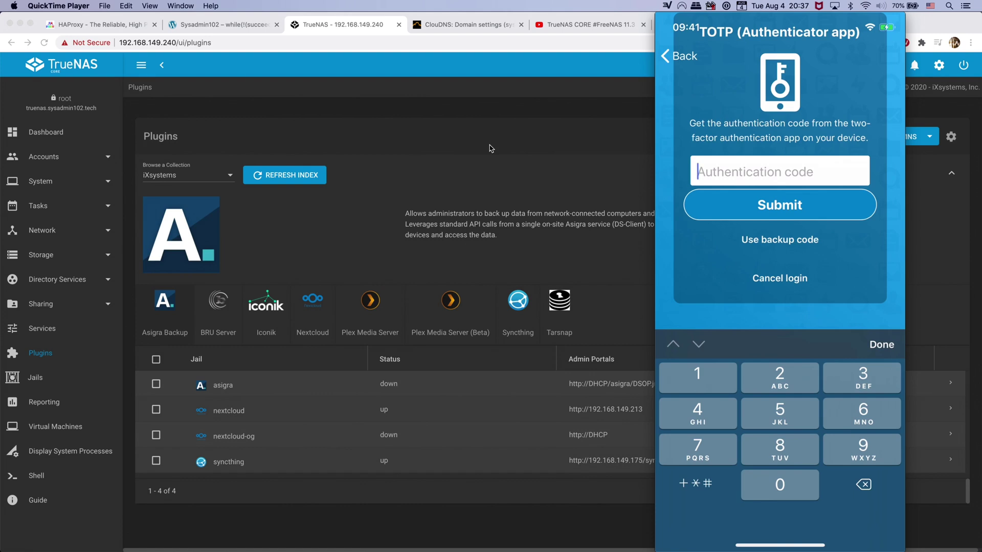
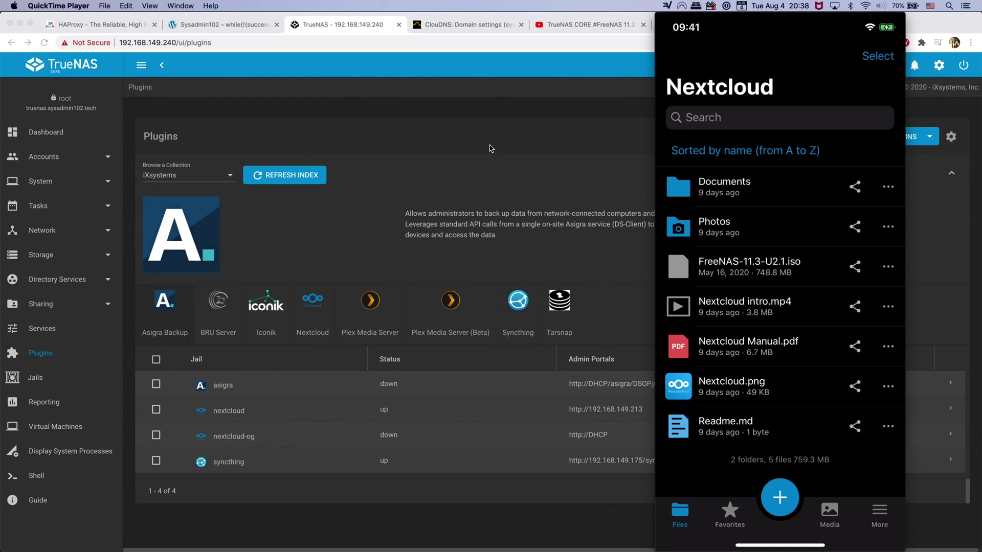
Quit the QuickTime iPhone mirror to return to the TrueNAS Plugins page
key(super+q)
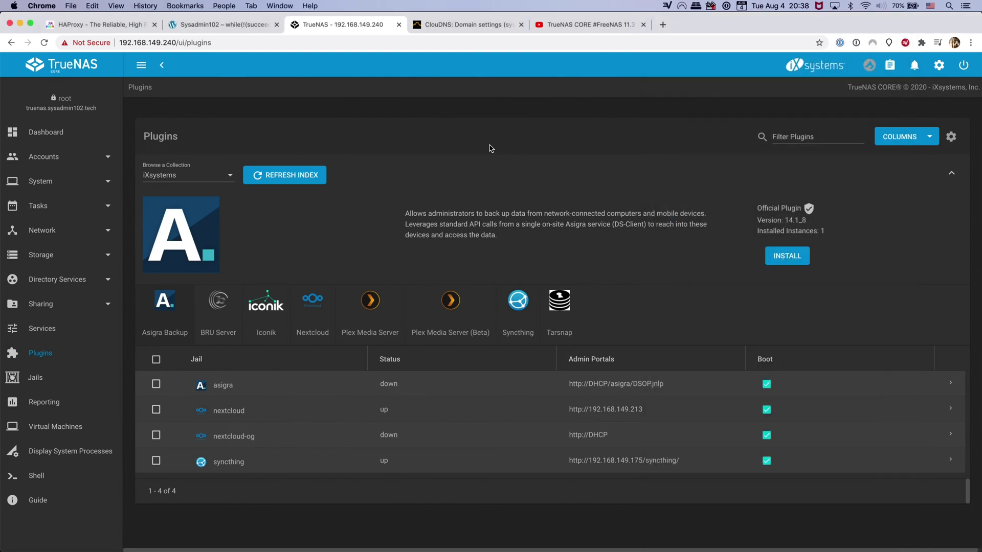